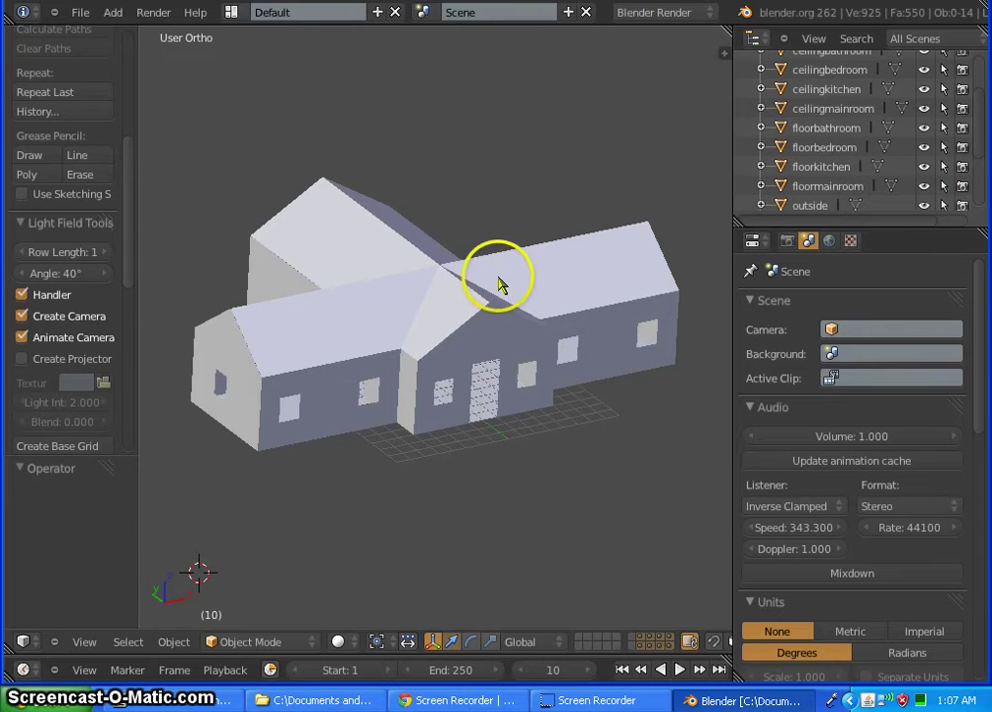
Orbit around the house model to inspect it from top, front and back angles.
mouse_move(461, 287)
middle_mouse_down()
mouse_move(398, 377)
mouse_move(311, 337)
mouse_move(323, 395)
mouse_move(463, 418)
mouse_move(421, 317)
mouse_move(361, 348)
mouse_move(441, 414)
mouse_move(449, 255)
mouse_move(361, 164)
mouse_move(285, 337)
mouse_move(432, 360)
mouse_move(376, 271)
mouse_move(403, 414)
mouse_move(391, 441)
mouse_move(376, 410)
mouse_move(439, 408)
mouse_move(411, 317)
mouse_move(378, 336)
middle_mouse_up()
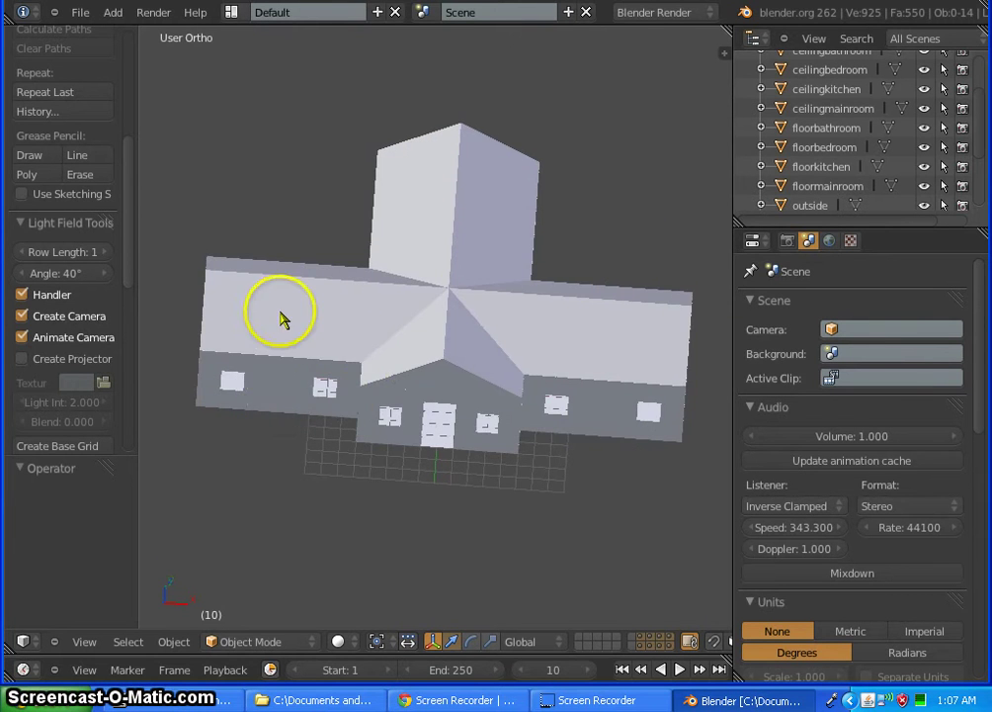
mouse_move(280, 316)
middle_mouse_down()
mouse_move(323, 376)
mouse_move(421, 206)
mouse_move(315, 284)
middle_mouse_up()
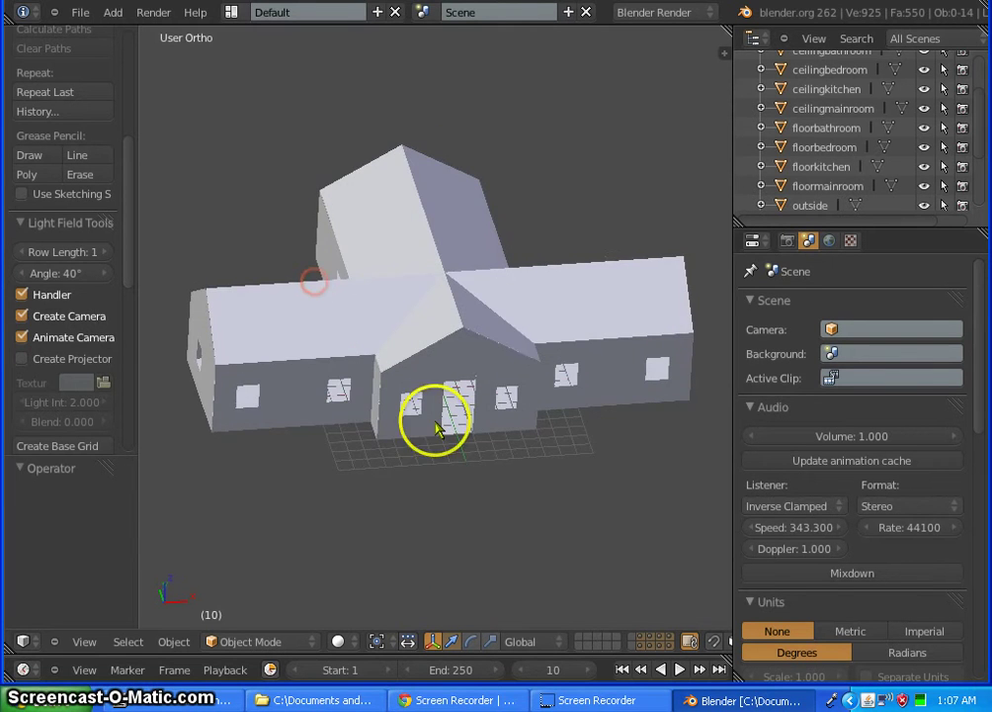
mouse_move(552, 339)
middle_mouse_down()
mouse_move(405, 362)
mouse_move(380, 276)
mouse_move(525, 299)
mouse_move(530, 276)
middle_mouse_up()
mouse_move(289, 247)
middle_mouse_down()
mouse_move(339, 362)
mouse_move(332, 326)
middle_mouse_up()
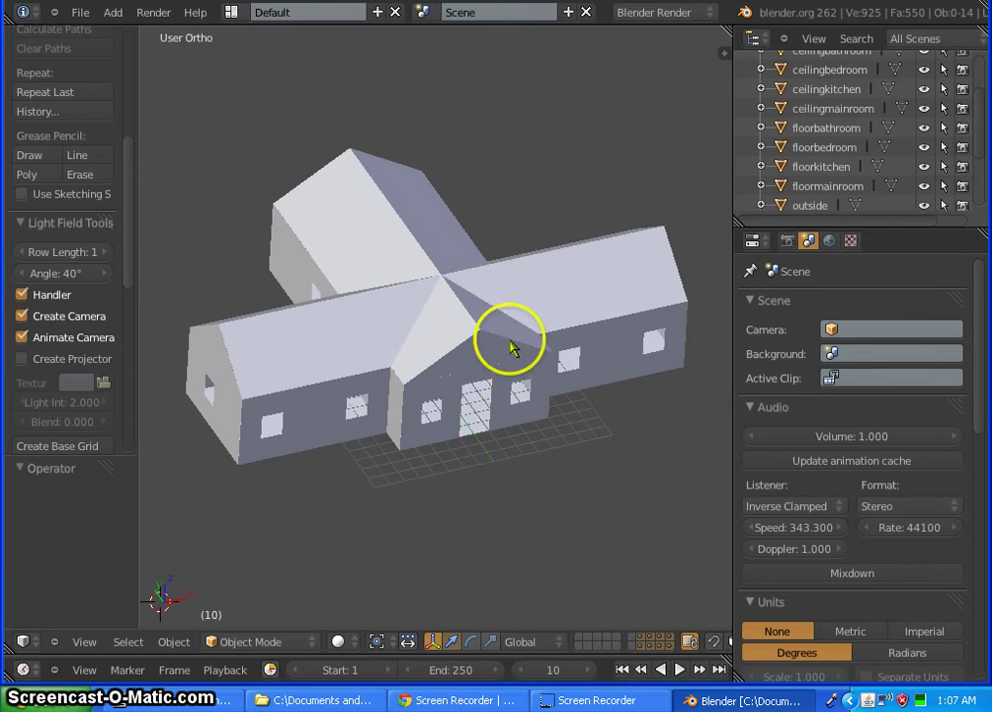
mouse_move(576, 341)
middle_mouse_down()
mouse_move(497, 326)
mouse_move(414, 291)
mouse_move(425, 309)
mouse_move(422, 341)
mouse_move(350, 370)
mouse_move(504, 336)
mouse_move(531, 305)
middle_mouse_up()
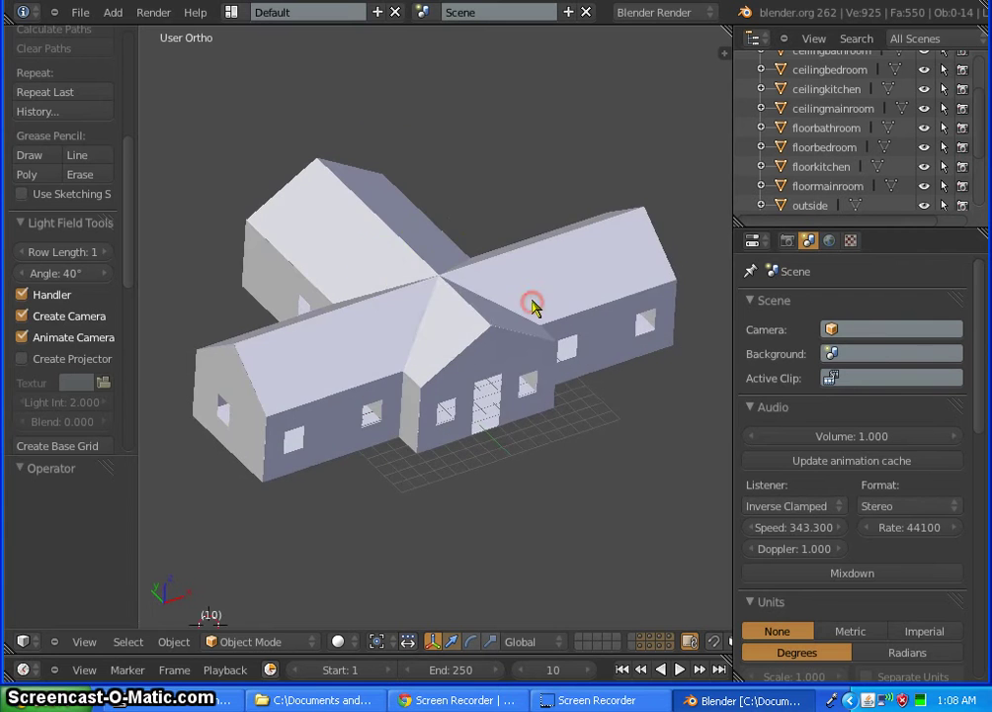
mouse_move(422, 281)
middle_mouse_down()
mouse_move(428, 351)
mouse_move(436, 332)
mouse_move(376, 268)
mouse_move(346, 362)
mouse_move(450, 331)
middle_mouse_up()
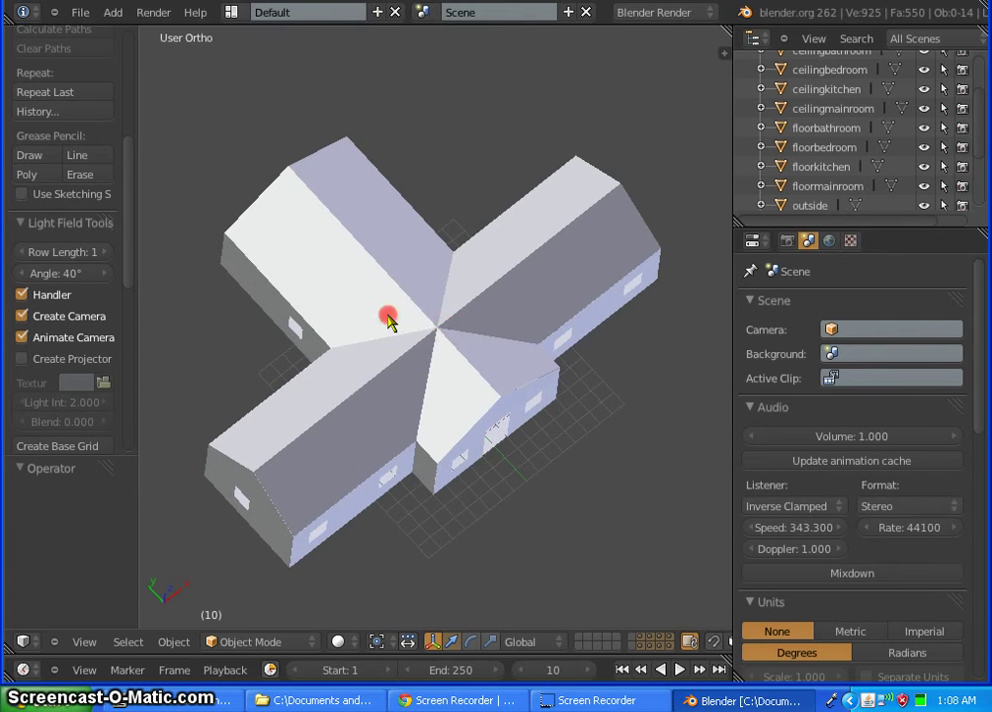
mouse_move(388, 317)
middle_mouse_down()
mouse_move(494, 323)
mouse_move(299, 421)
mouse_move(436, 405)
mouse_move(474, 355)
middle_mouse_up()
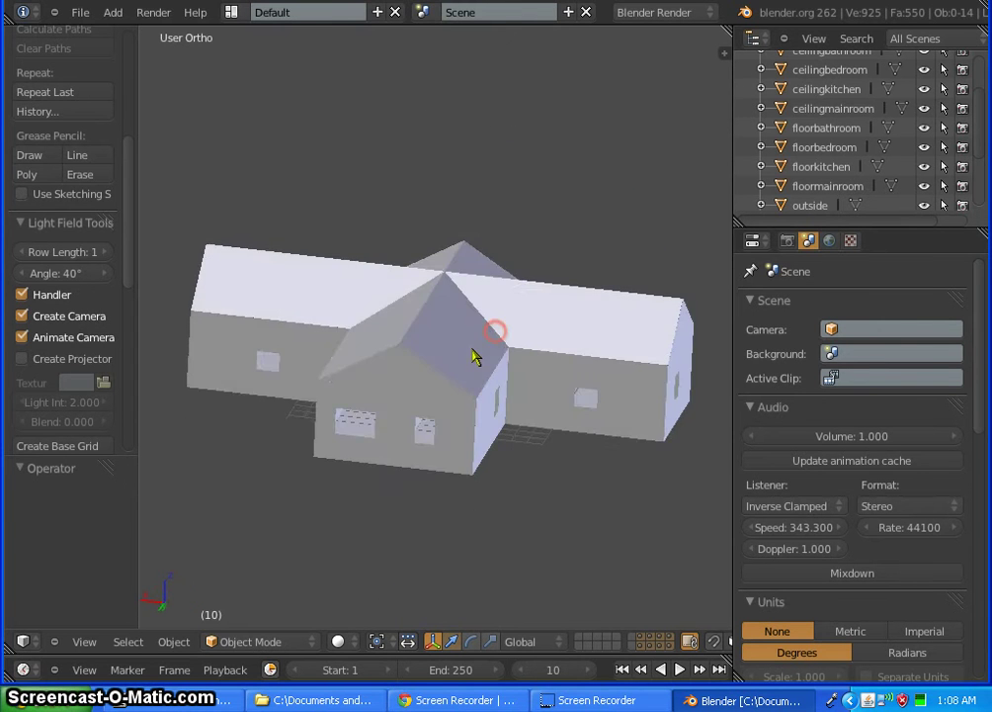
mouse_move(556, 346)
middle_mouse_down()
mouse_move(210, 352)
mouse_move(202, 376)
middle_mouse_up()
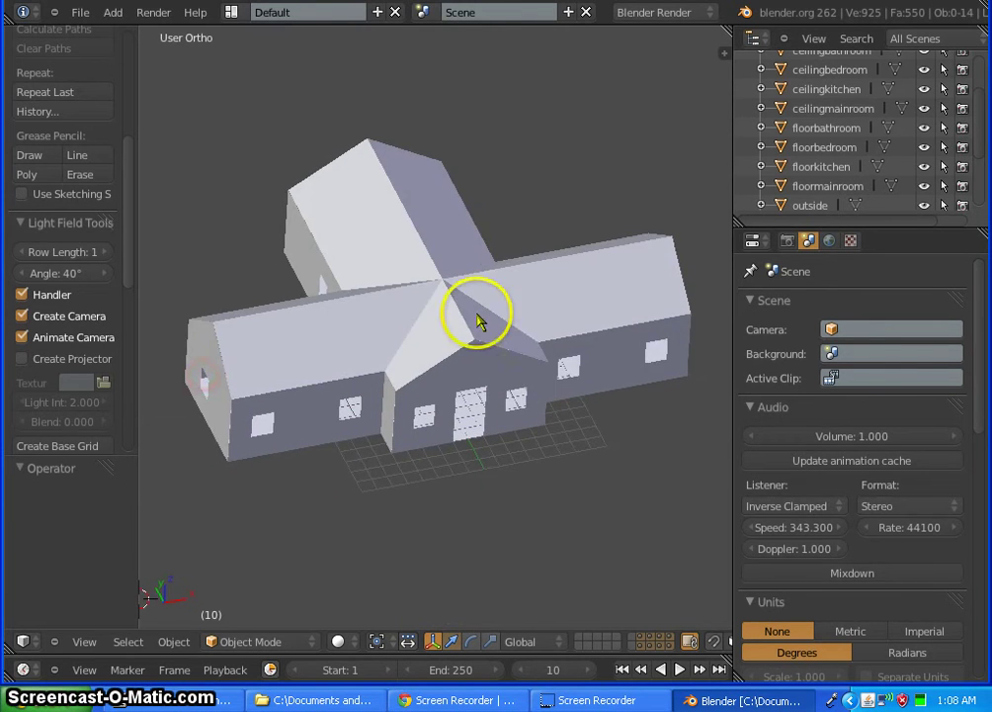
mouse_move(503, 318)
middle_mouse_down()
mouse_move(325, 350)
mouse_move(494, 356)
middle_mouse_up()
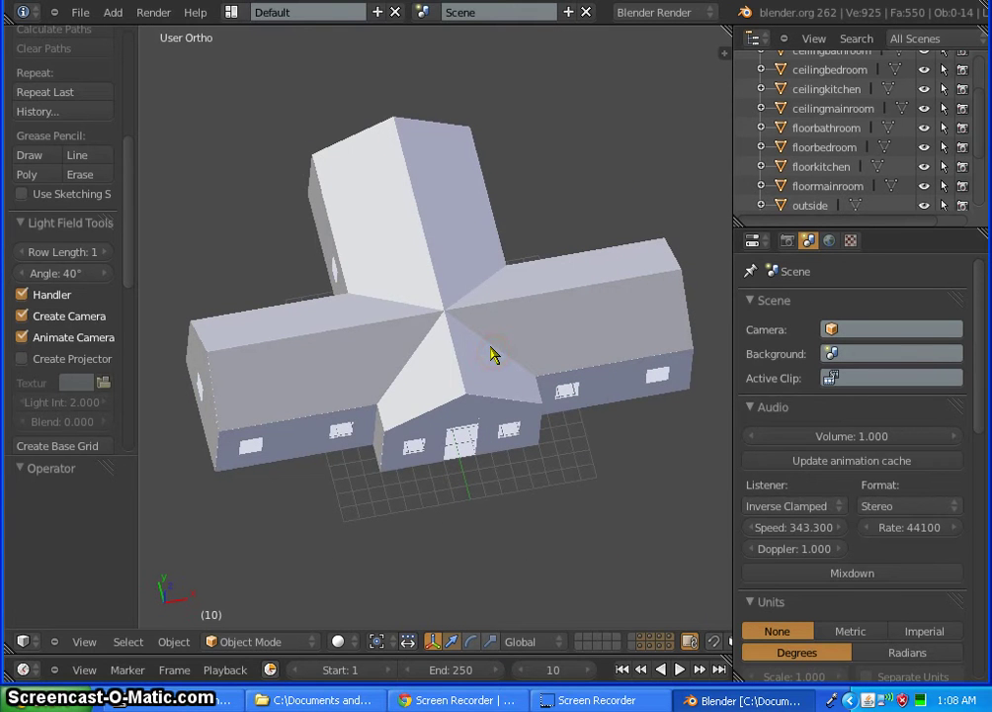
mouse_move(419, 343)
middle_mouse_down()
mouse_move(434, 348)
mouse_move(444, 328)
mouse_move(423, 358)
mouse_move(430, 337)
mouse_move(427, 381)
mouse_move(445, 296)
mouse_move(419, 298)
middle_mouse_up()
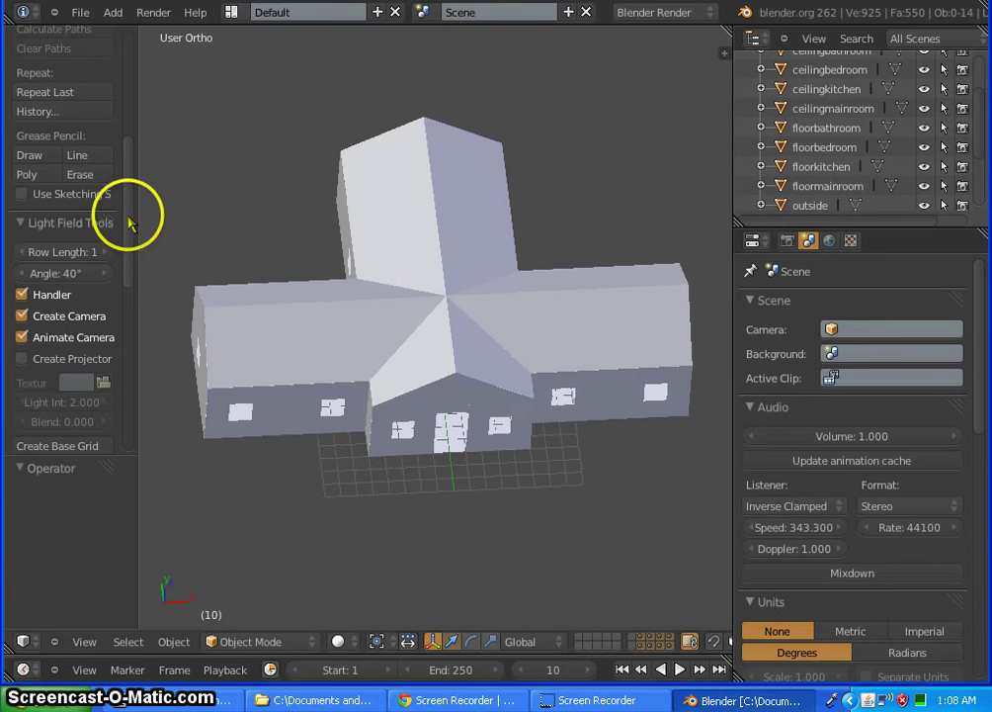
left_click_drag(135, 195, 161, 71)
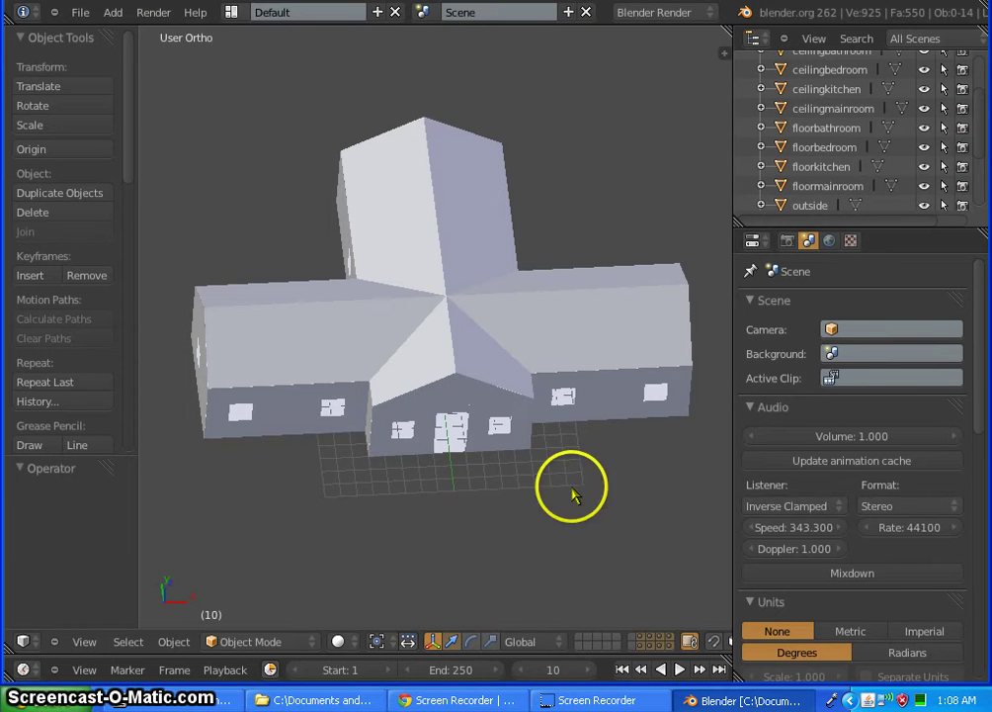
Show only the layer containing the roof and orbit to a front view.
left_click(670, 645)
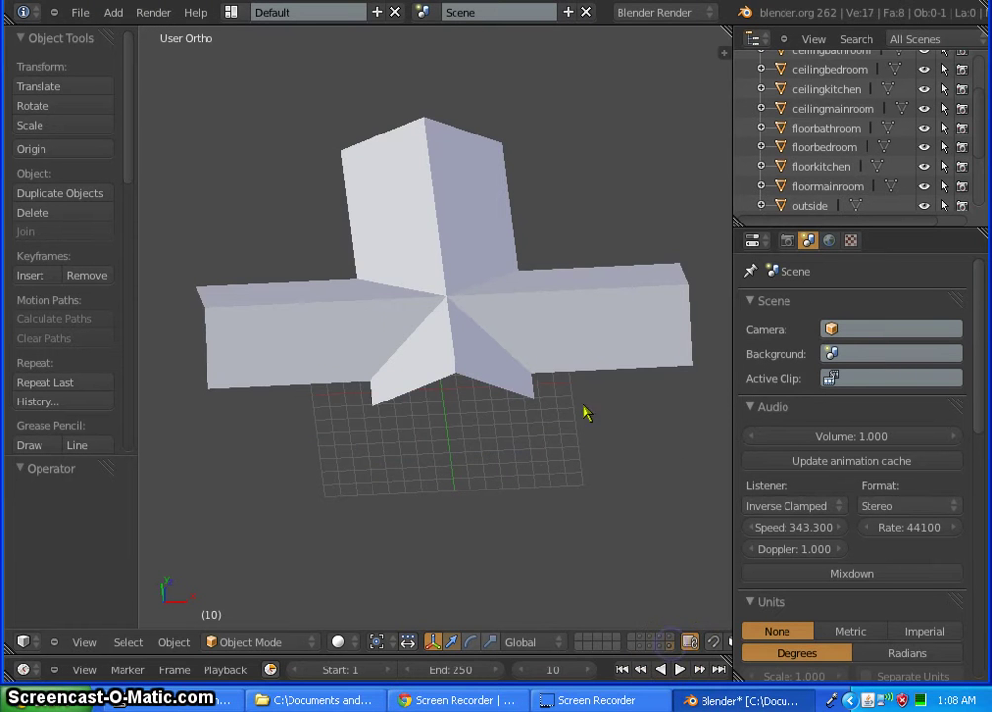
middle_click_drag(385, 255, 404, 203)
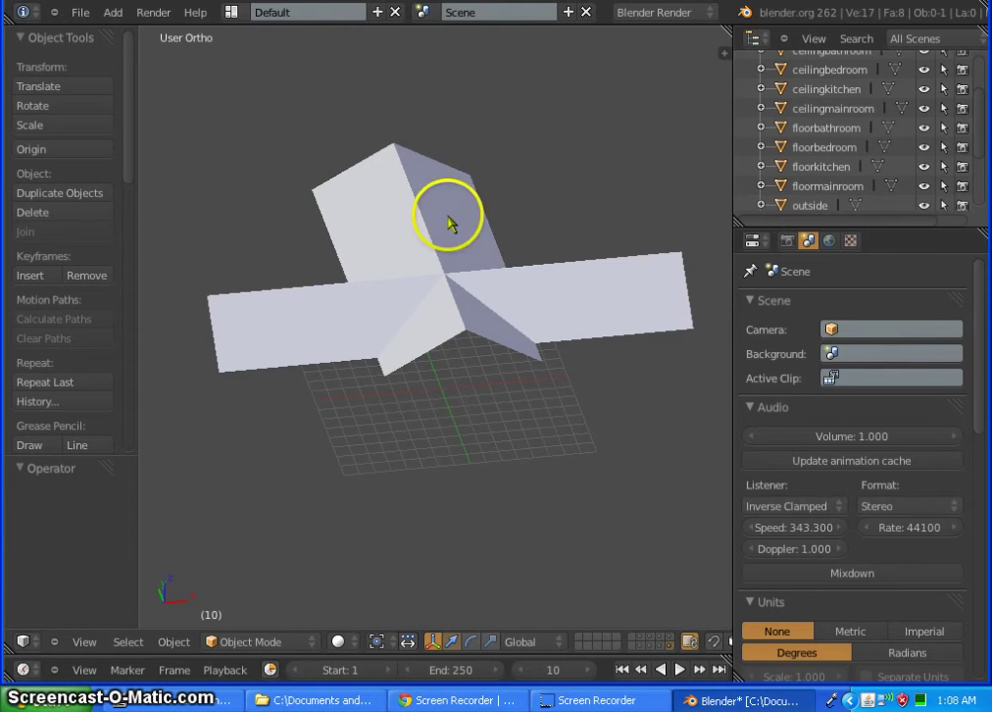
middle_click_drag(438, 314, 443, 287)
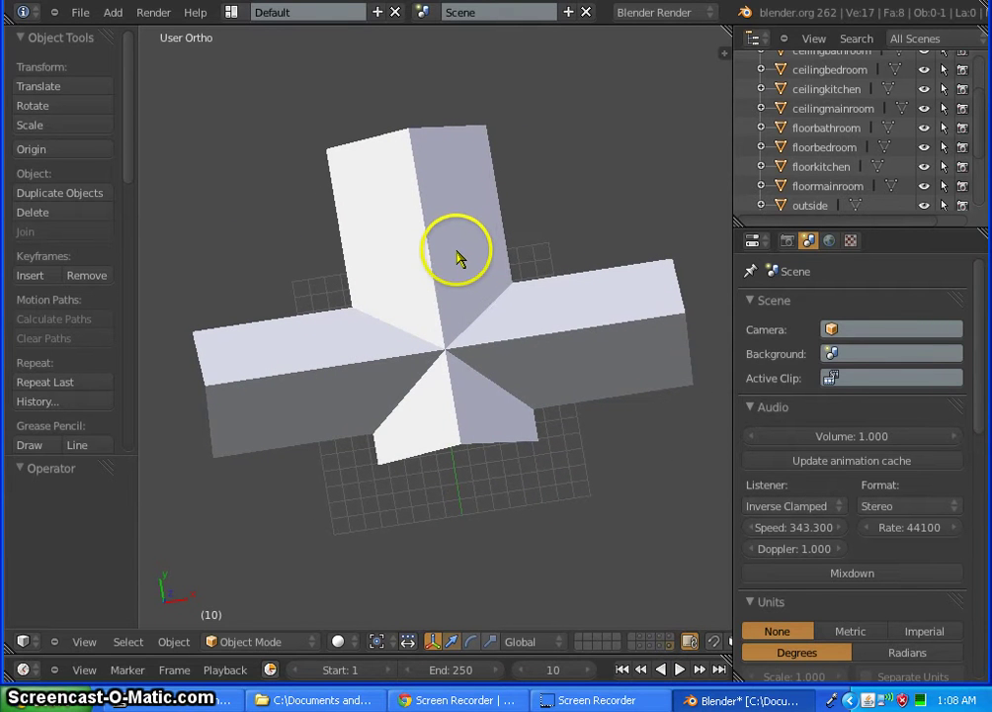
Toggle the selection and select the cross-shaped roof object.
key("a")
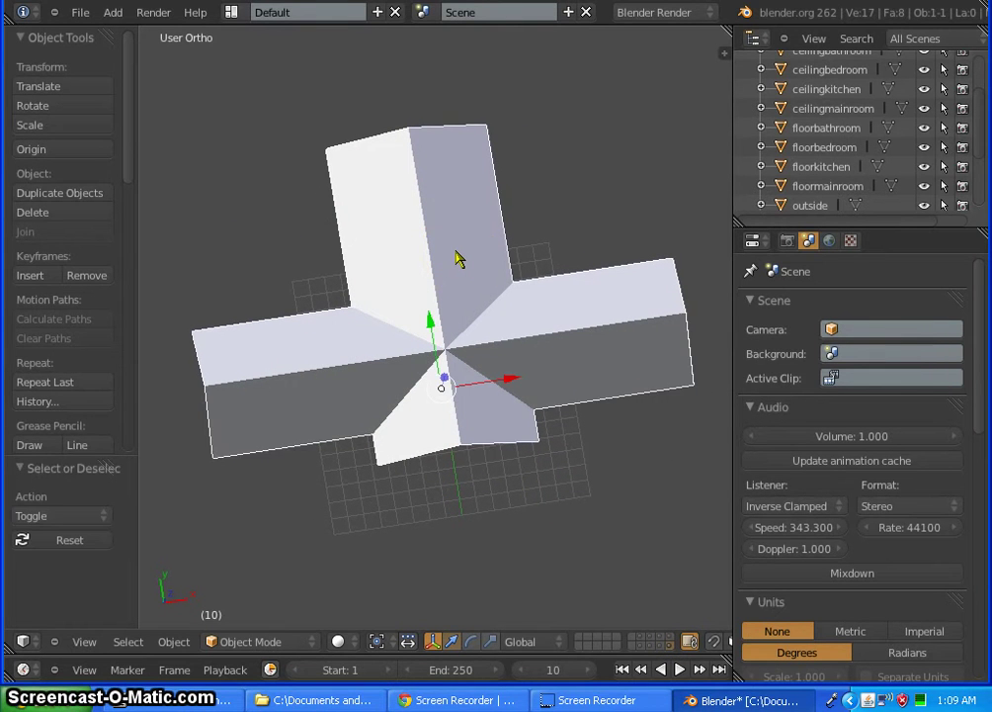
right_click(442, 244)
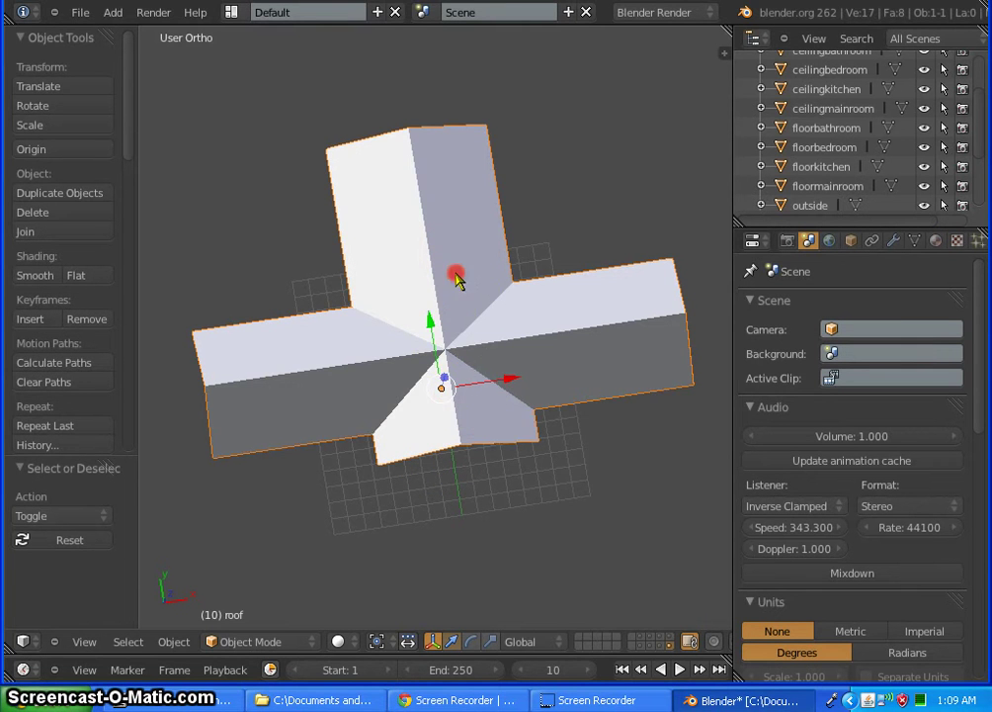
mouse_move(456, 273)
middle_mouse_down()
mouse_move(465, 396)
mouse_move(471, 260)
middle_mouse_up()
middle_click_drag(445, 460, 439, 399)
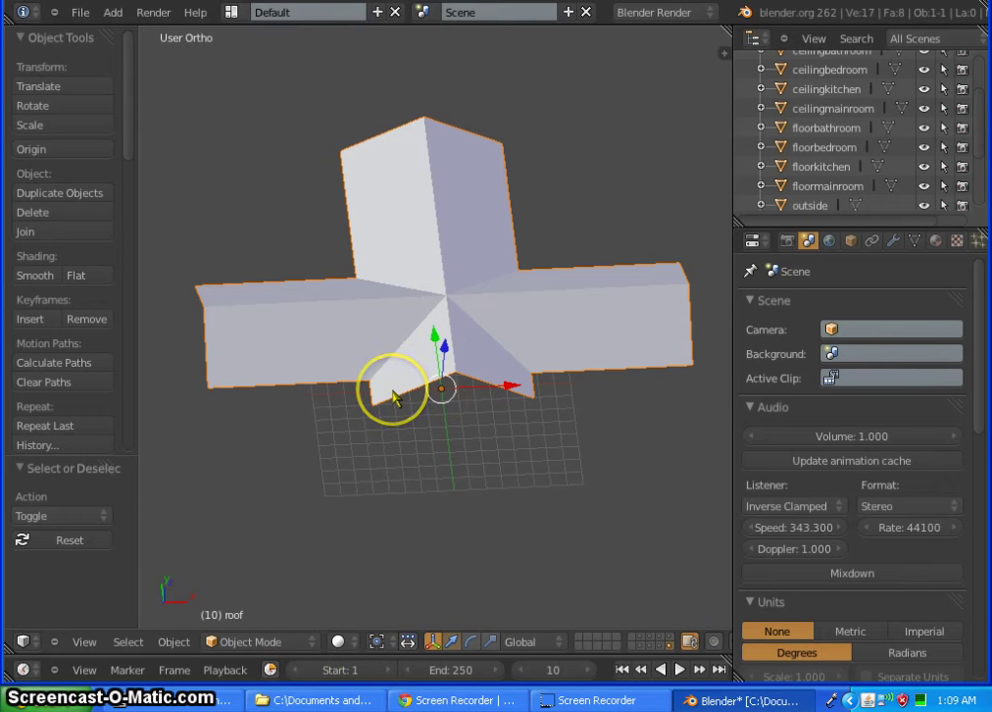
key("Tab")
middle_click_drag(372, 321, 368, 402)
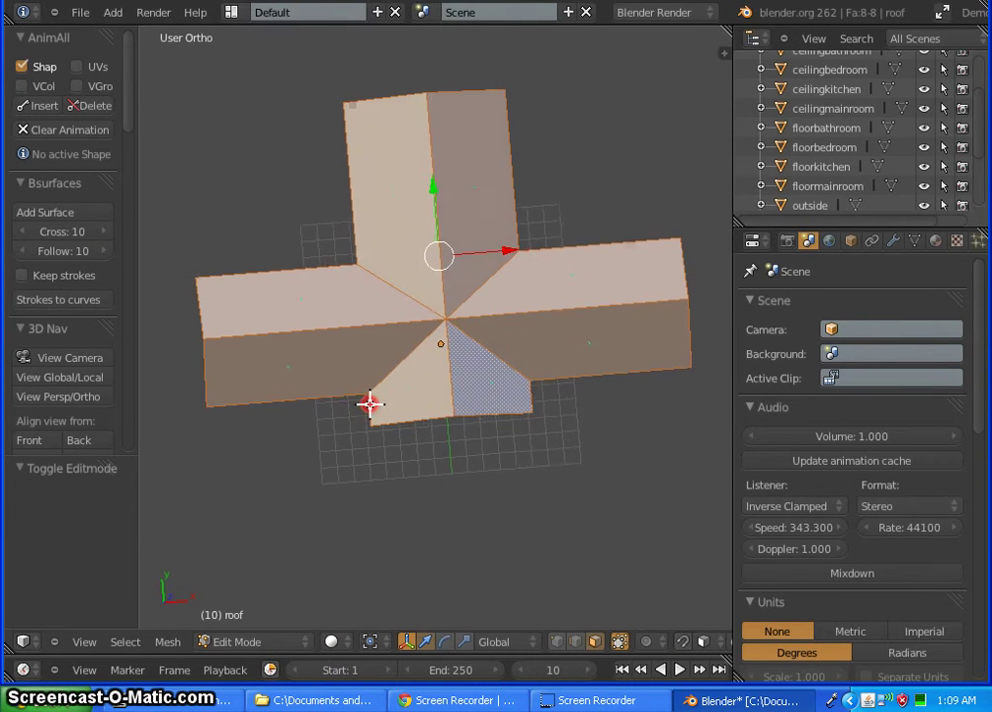
right_click(461, 178)
right_click(393, 196, "shift")
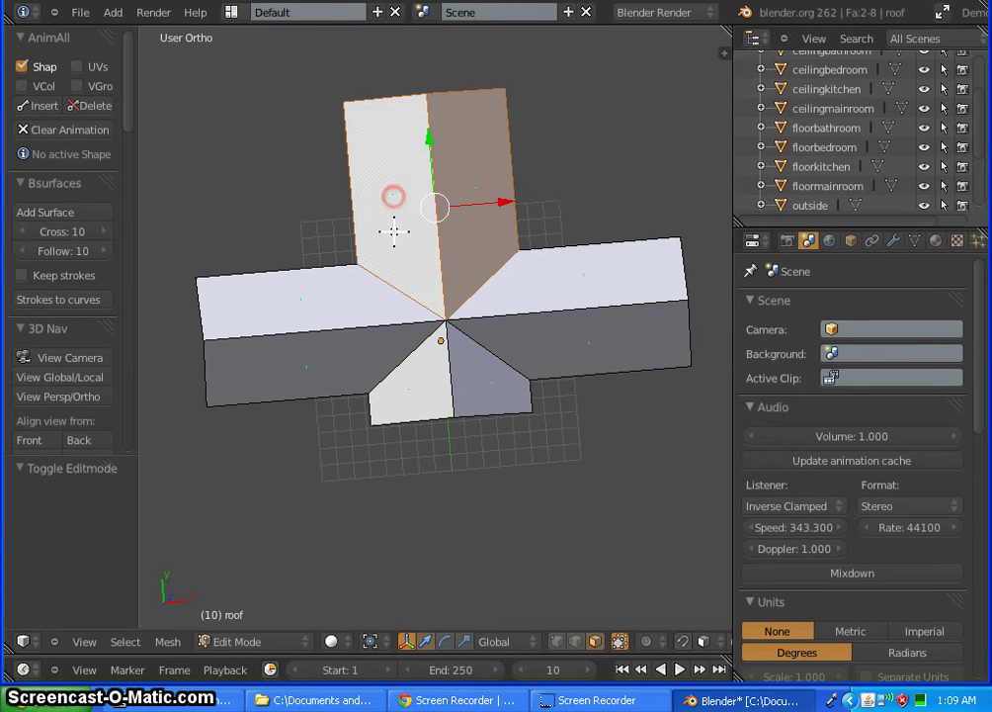
right_click(336, 289, "shift")
right_click(336, 336, "shift")
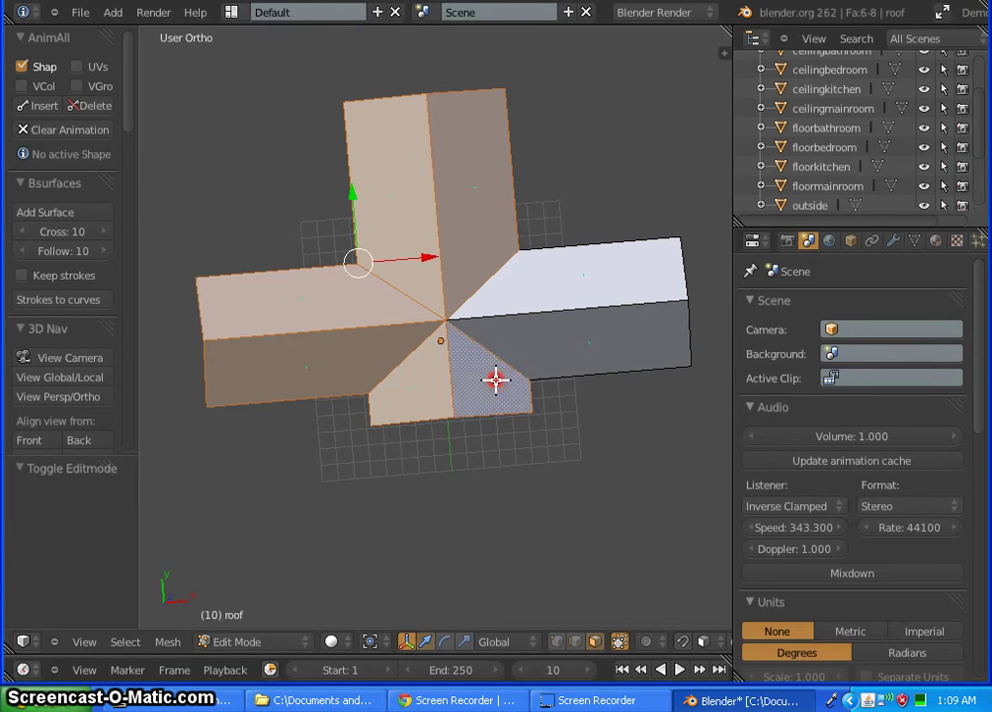
right_click(584, 336, "shift")
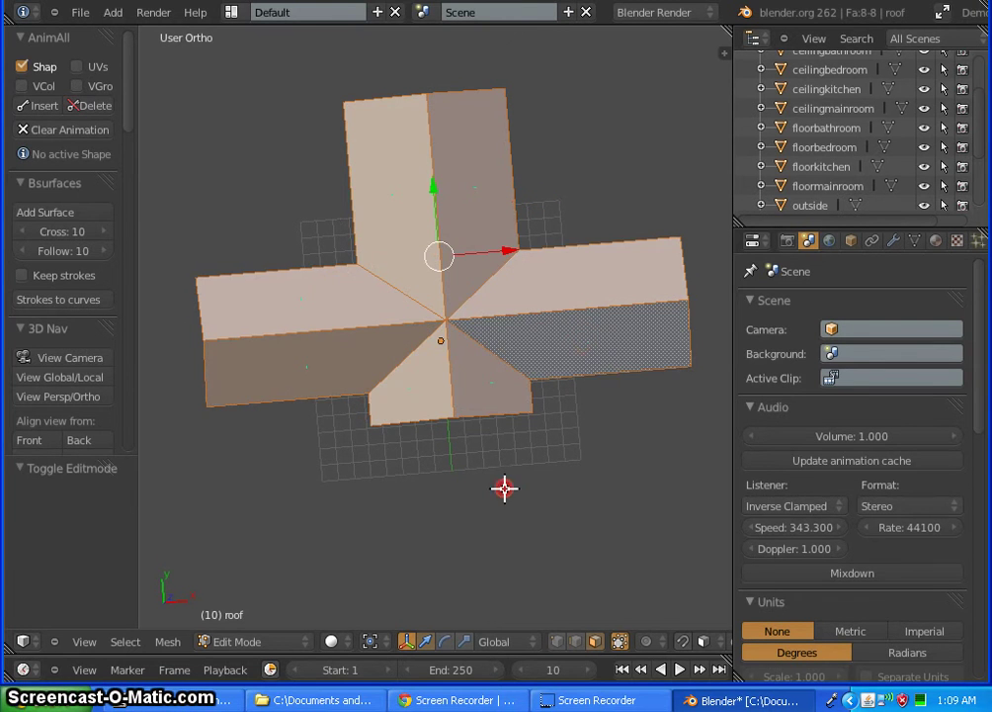
middle_click_drag(504, 487, 512, 406)
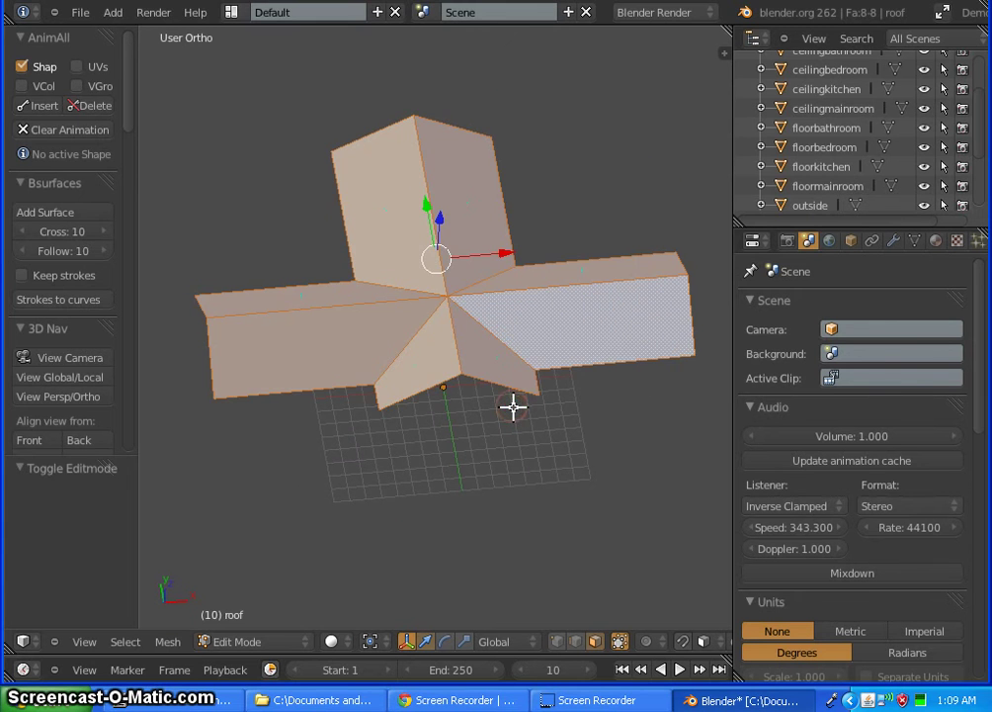
key("a")
key("a")
left_click(461, 450)
middle_click_drag(460, 450, 441, 288)
middle_click_drag(396, 349, 294, 295)
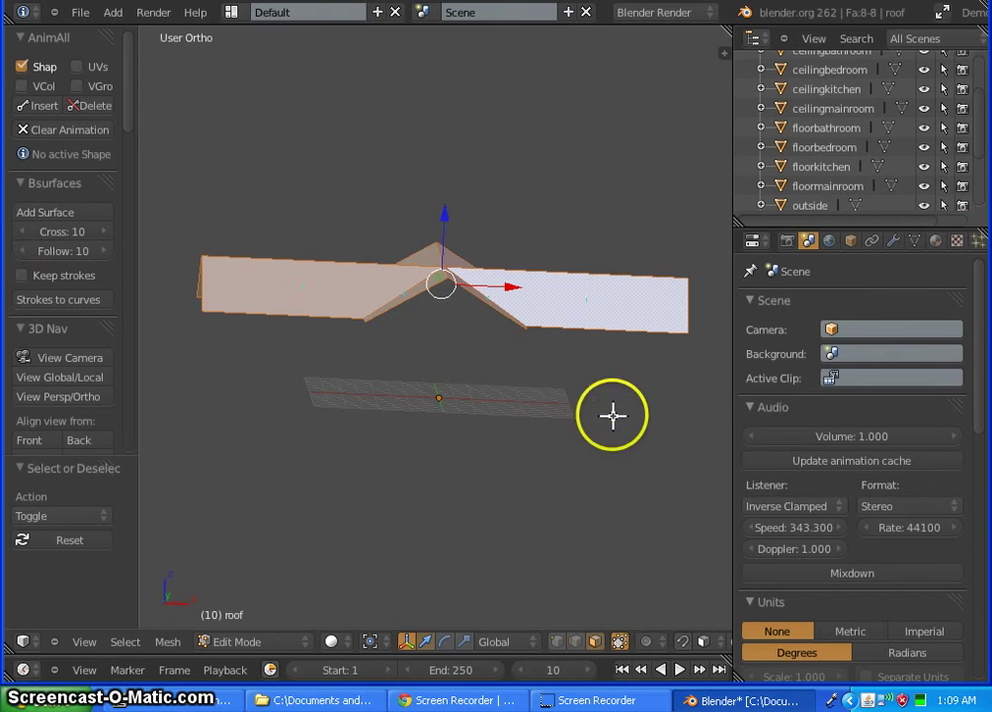
mouse_move(614, 414)
middle_mouse_down()
mouse_move(632, 387)
mouse_move(615, 432)
middle_mouse_up()
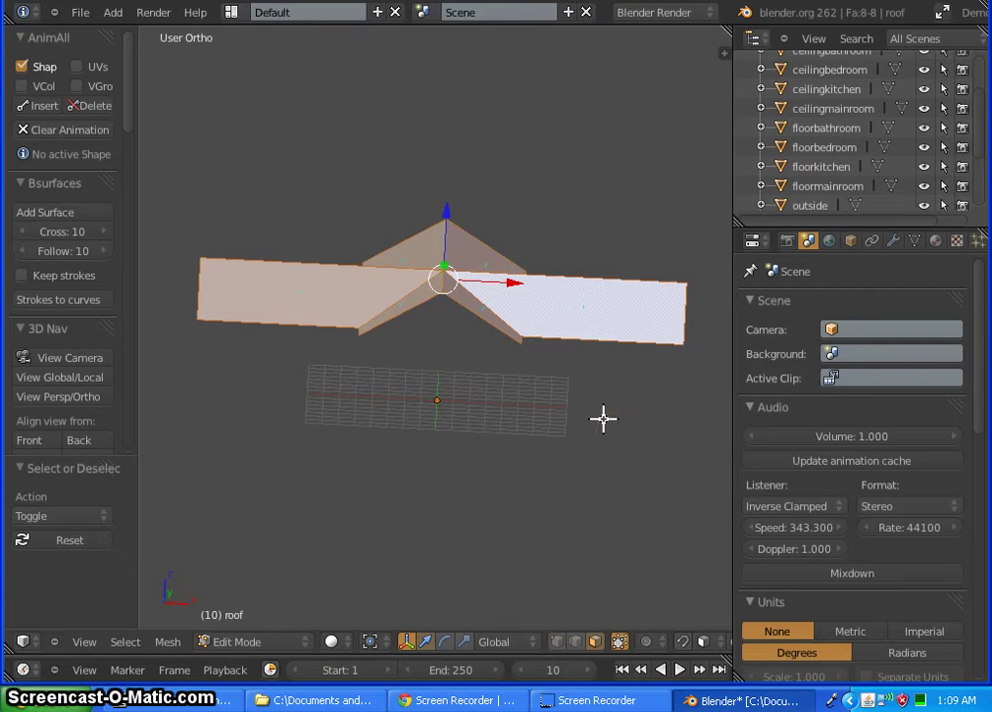
In Front view, select the right roof face and add the left roof face.
key("KP_1")
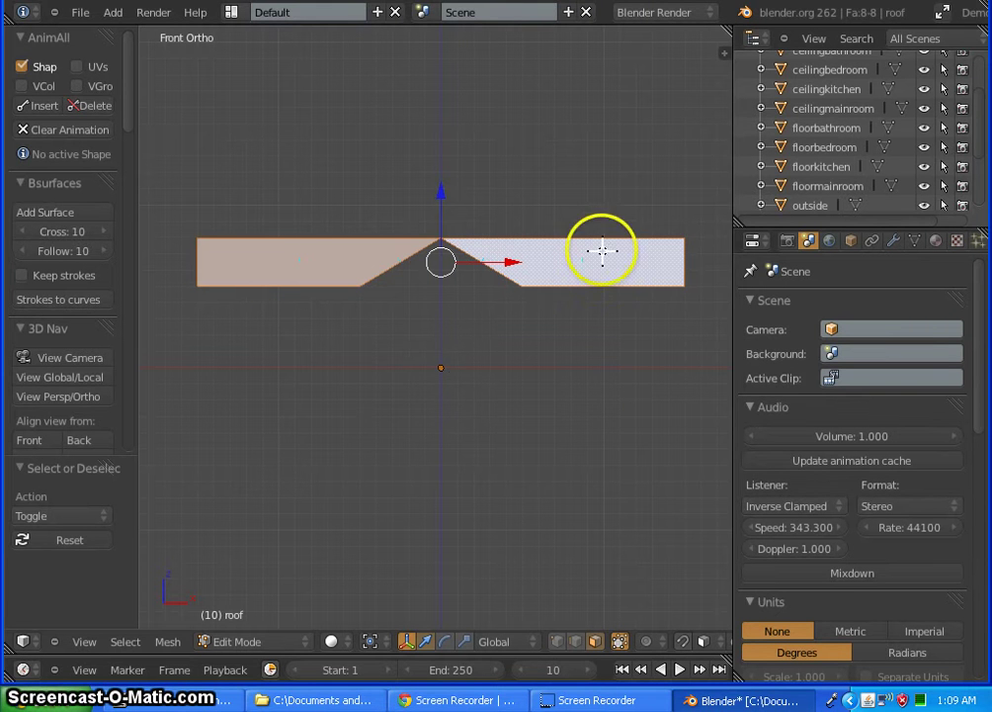
right_click(582, 259)
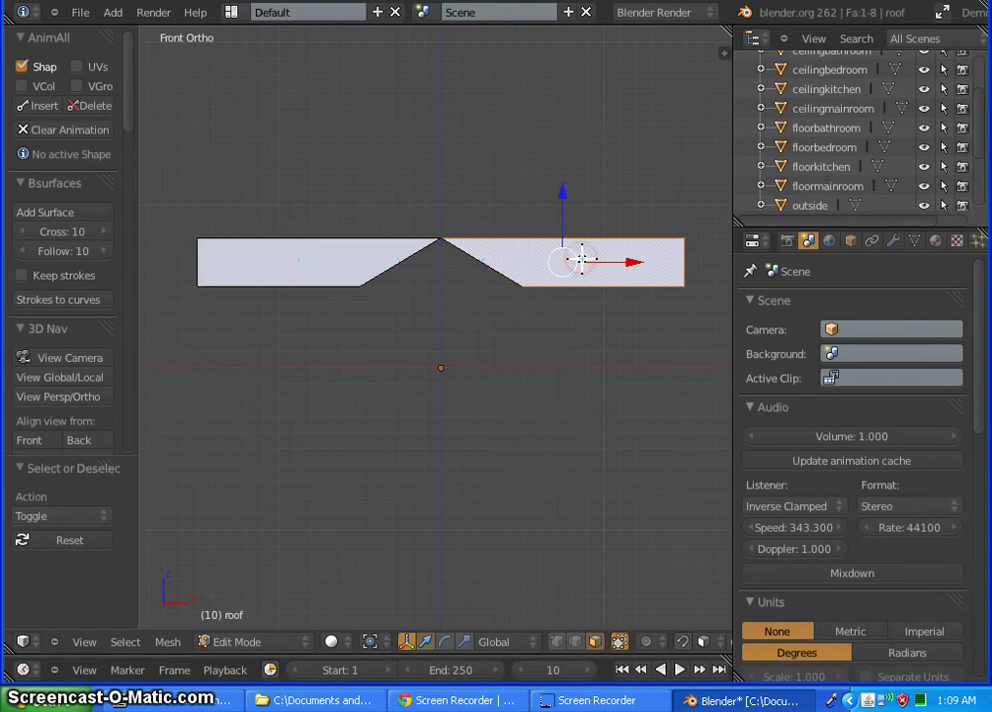
right_click(292, 257, "shift")
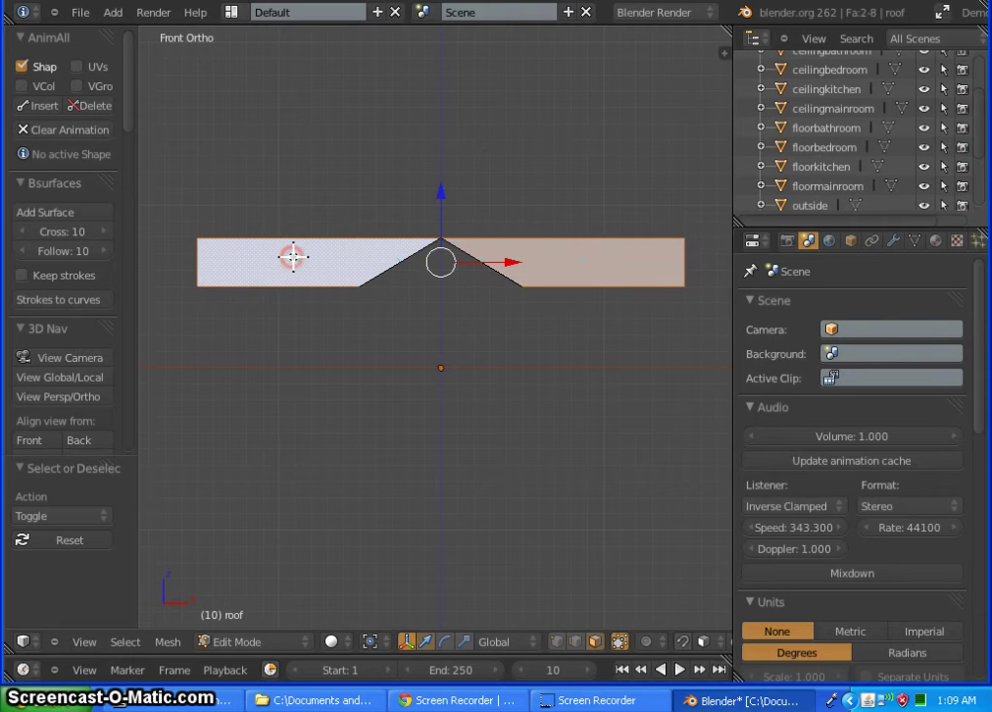
middle_click_drag(305, 364, 329, 397)
Place the 3D cursor beneath the roof and return to a centred front view.
left_click(389, 358)
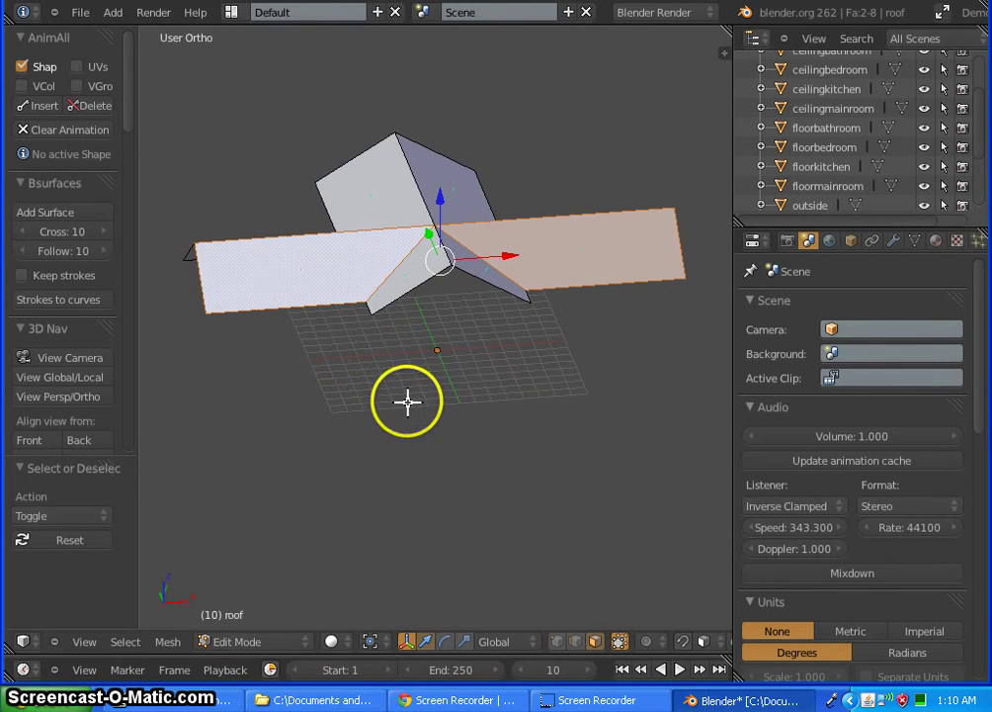
middle_click_drag(407, 401, 437, 205)
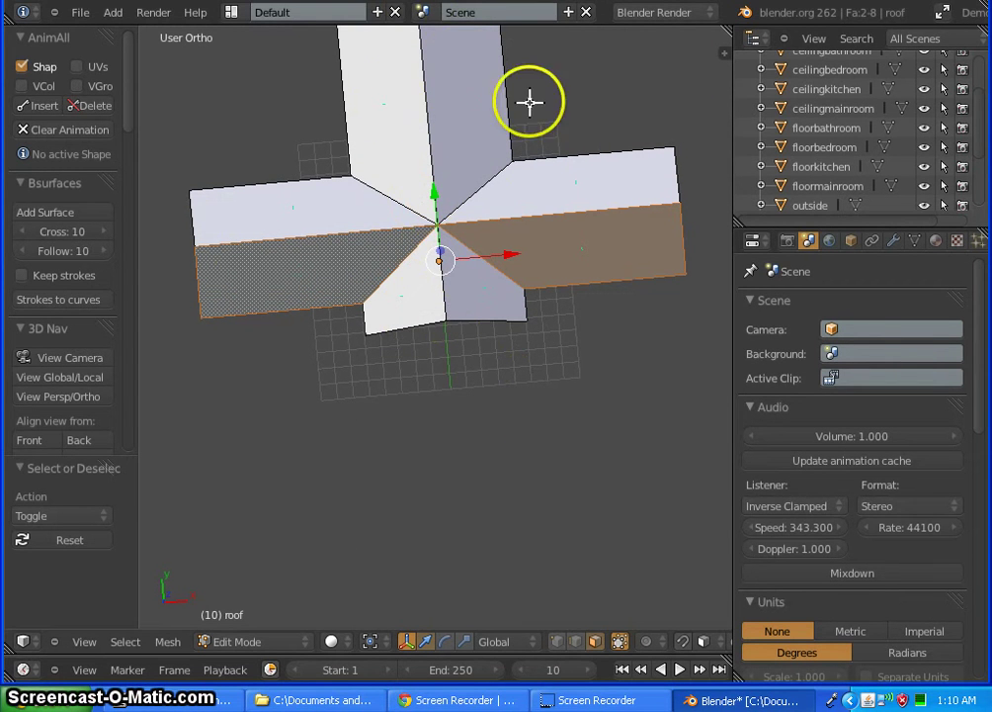
middle_click_drag(446, 334, 434, 240)
key("KP_1")
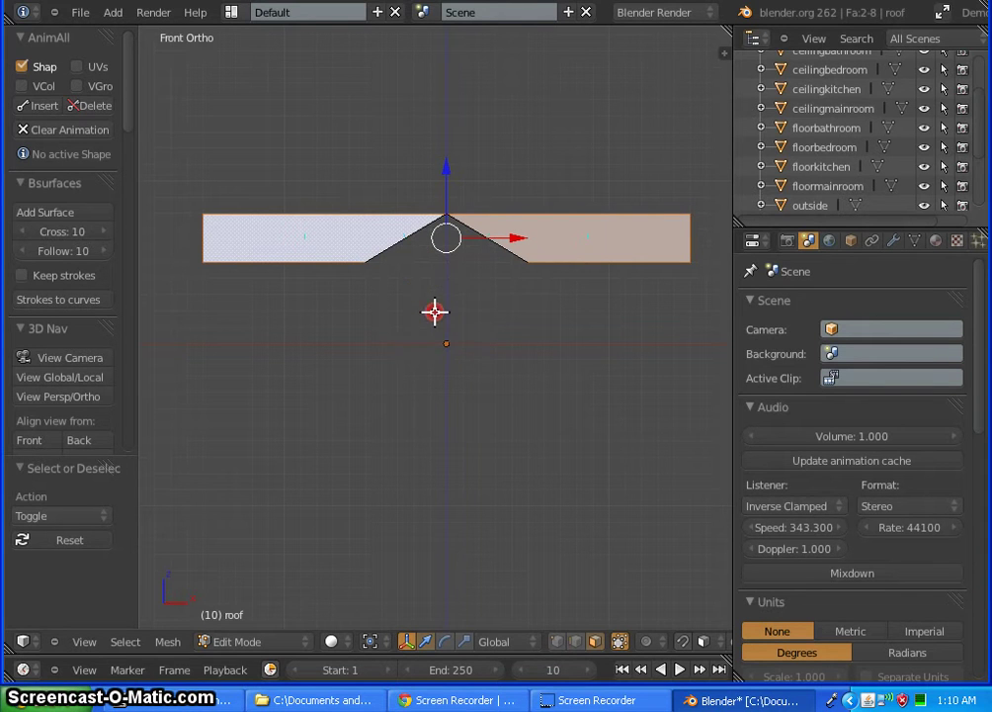
middle_click_drag(435, 313, 418, 347, "shift")
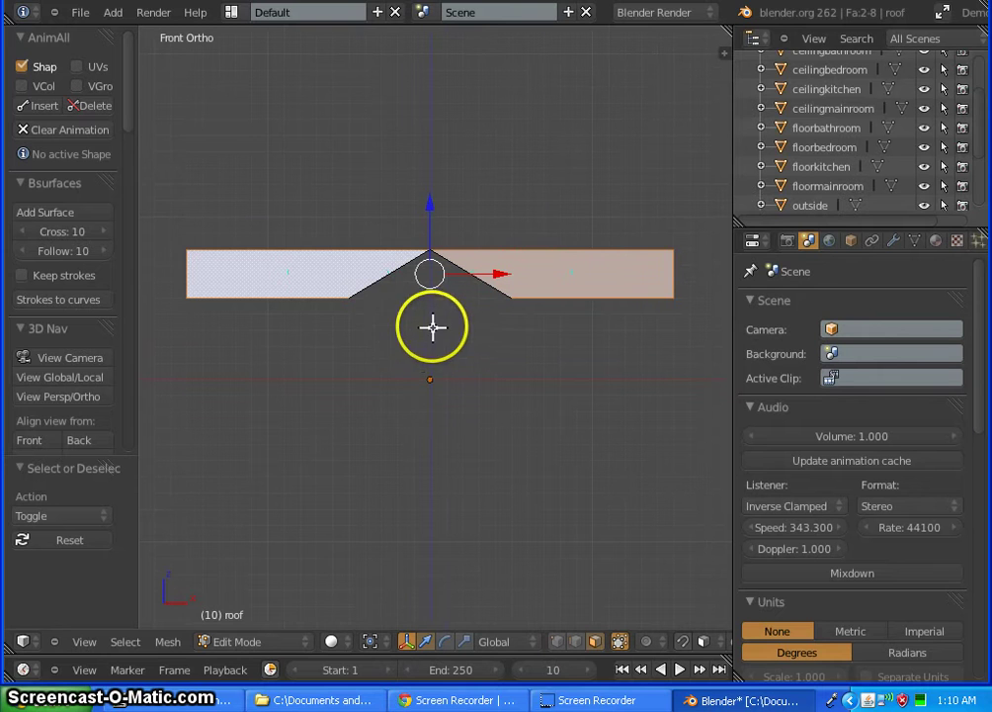
left_click(168, 643)
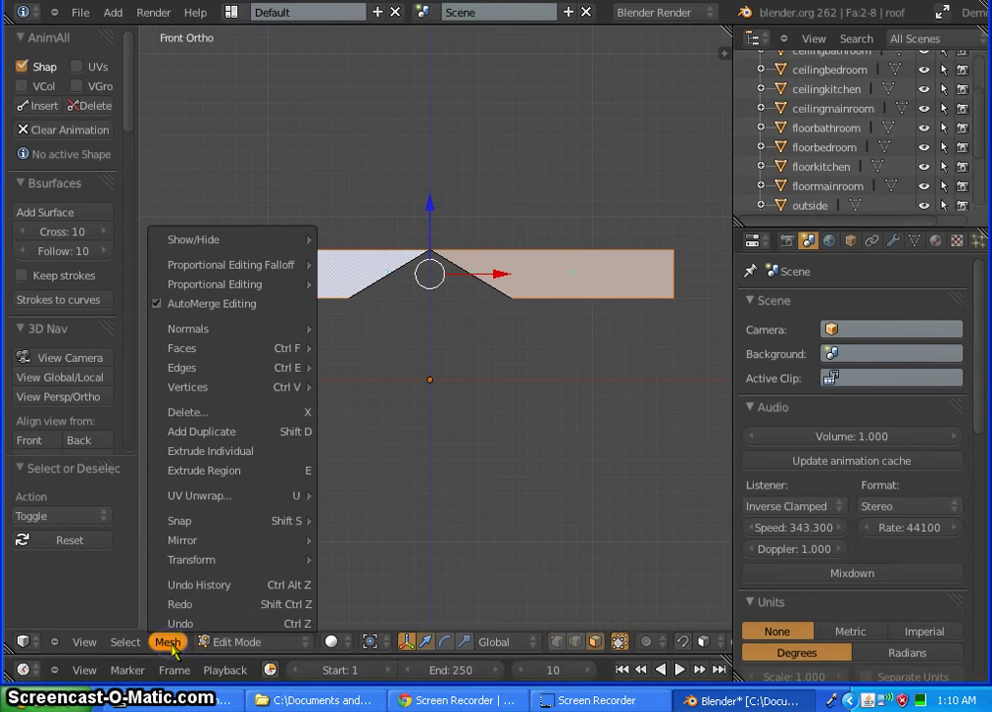
mouse_move(221, 500)
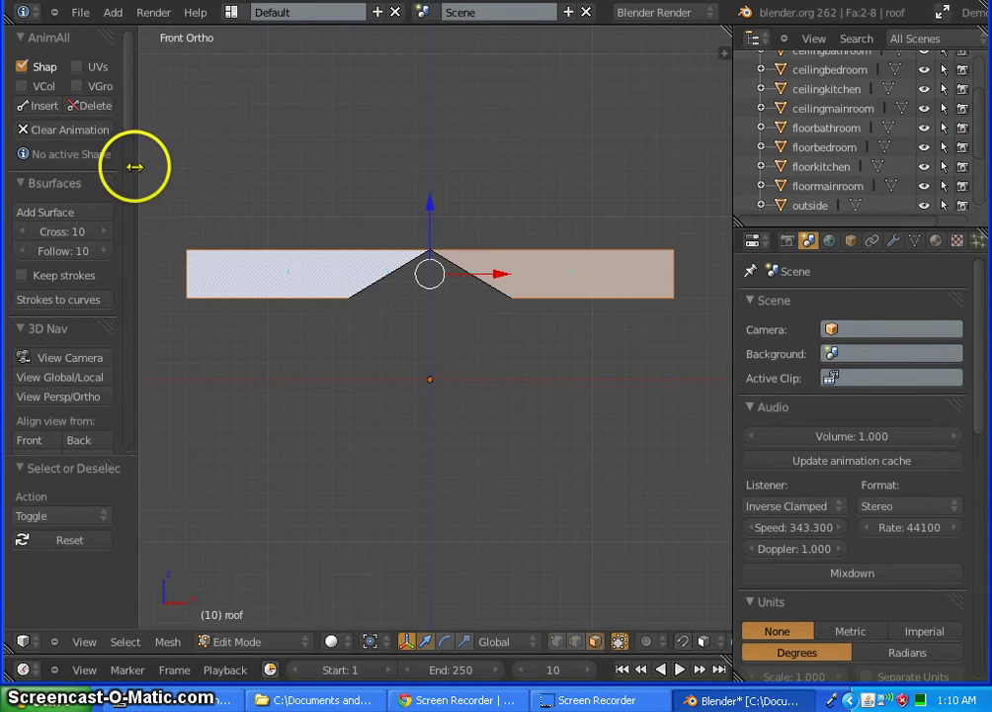
Narrow the tool shelf and split the 3D view into two evenly sized side-by-side views.
left_click_drag(135, 166, 8, 184)
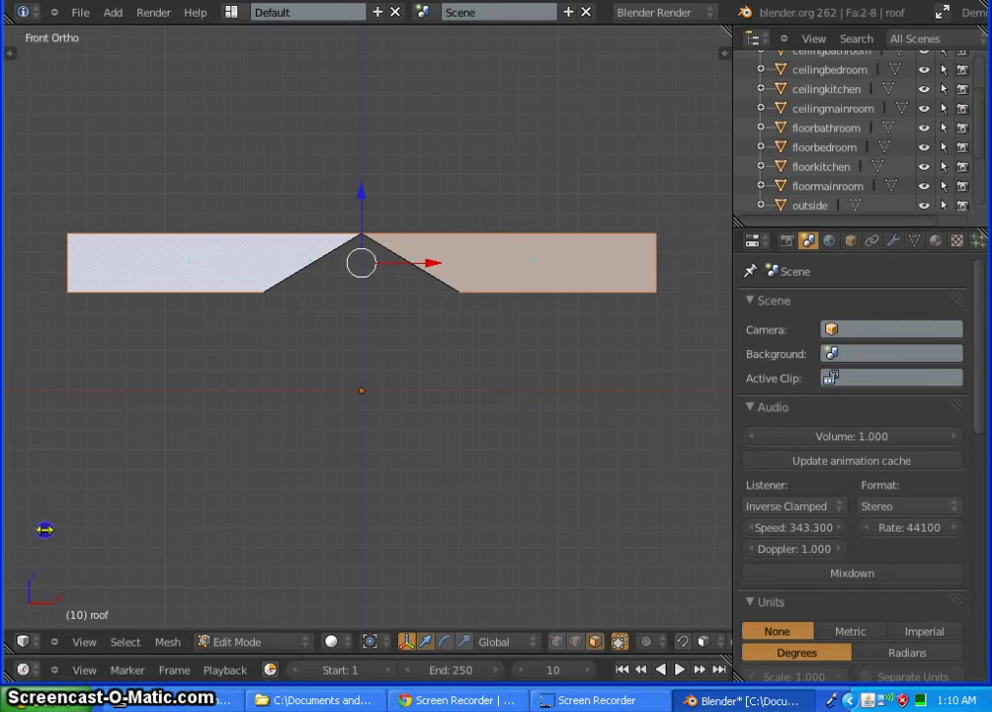
left_click_drag(13, 642, 346, 605)
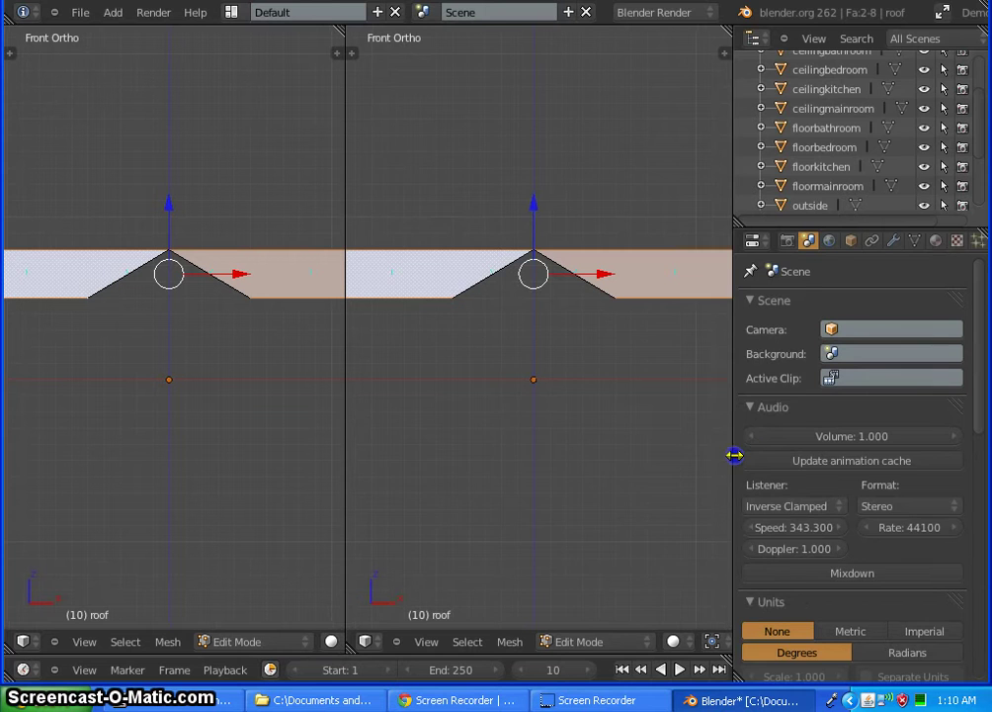
left_click_drag(734, 455, 776, 455)
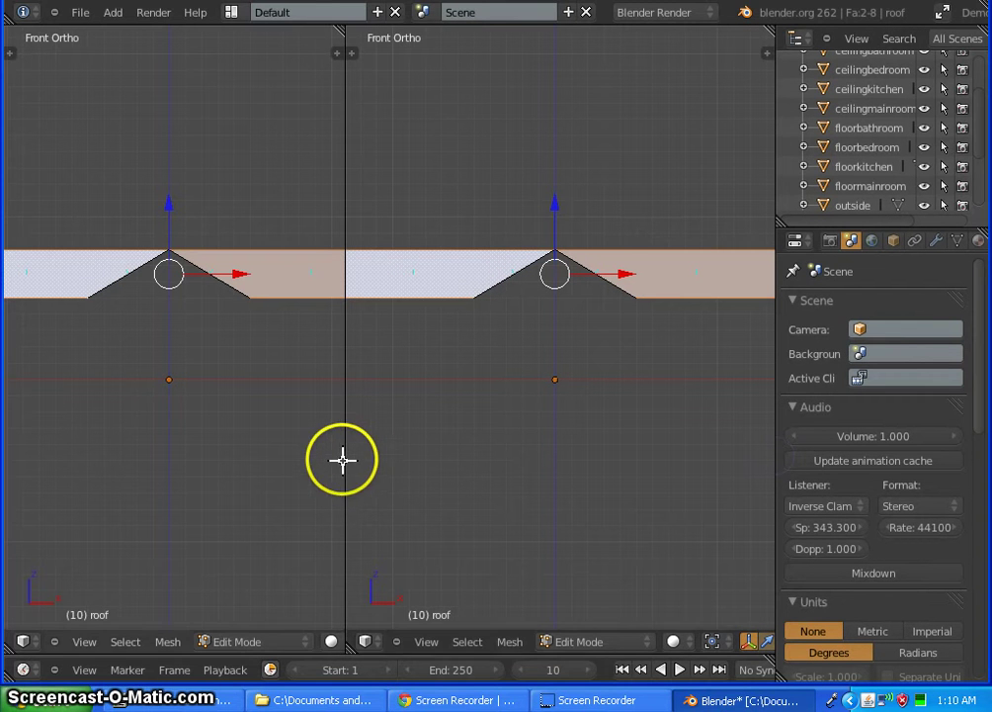
left_click_drag(344, 460, 372, 459)
Change the left view's editor type to UV/Image Editor.
left_click(26, 641)
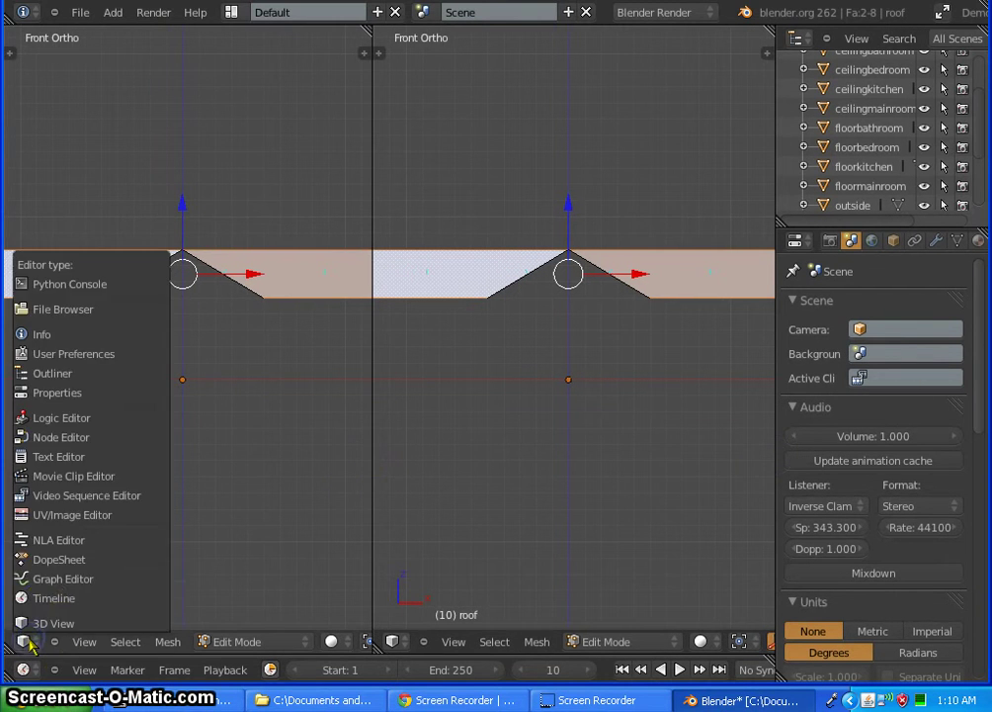
left_click(73, 515)
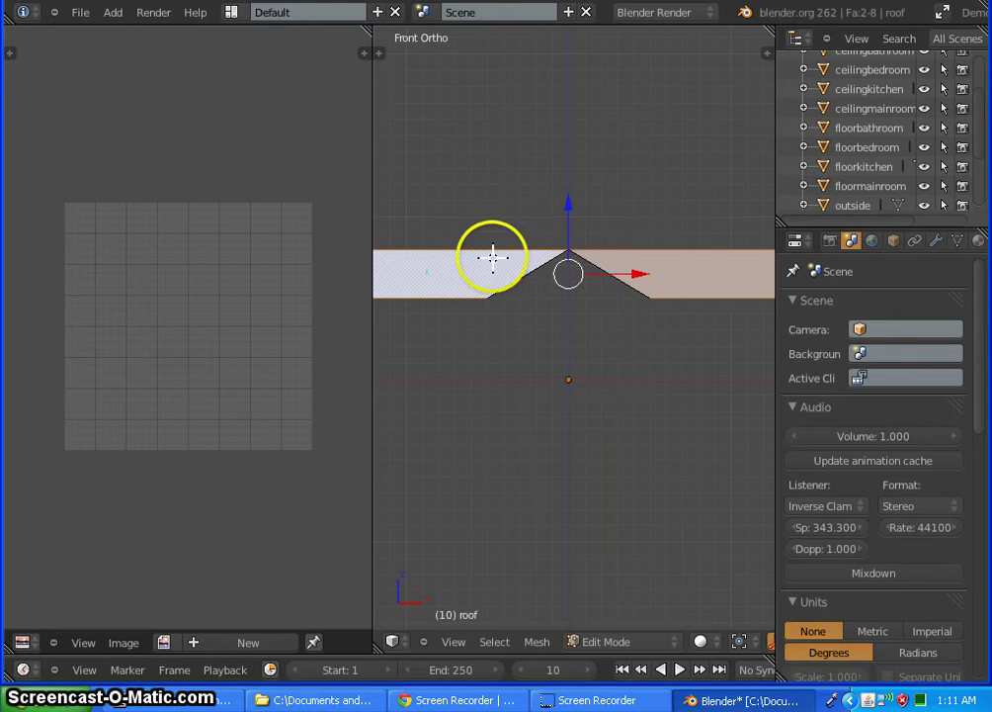
Unwrap the selected roof faces with Mesh > UV Unwrap > Project From View.
left_click(536, 642)
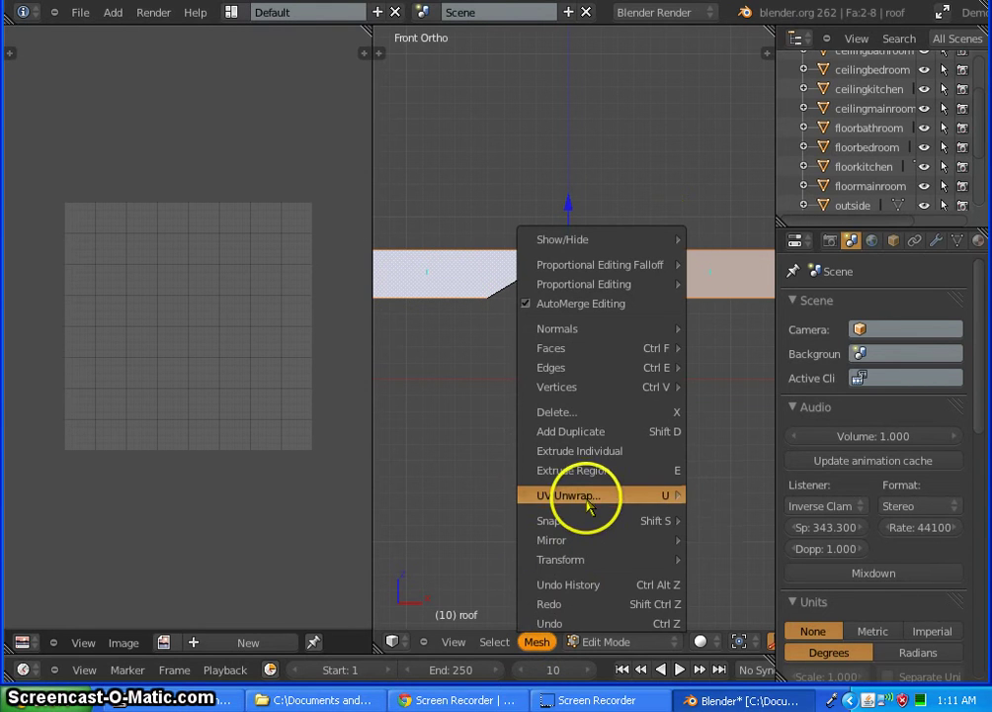
mouse_move(587, 502)
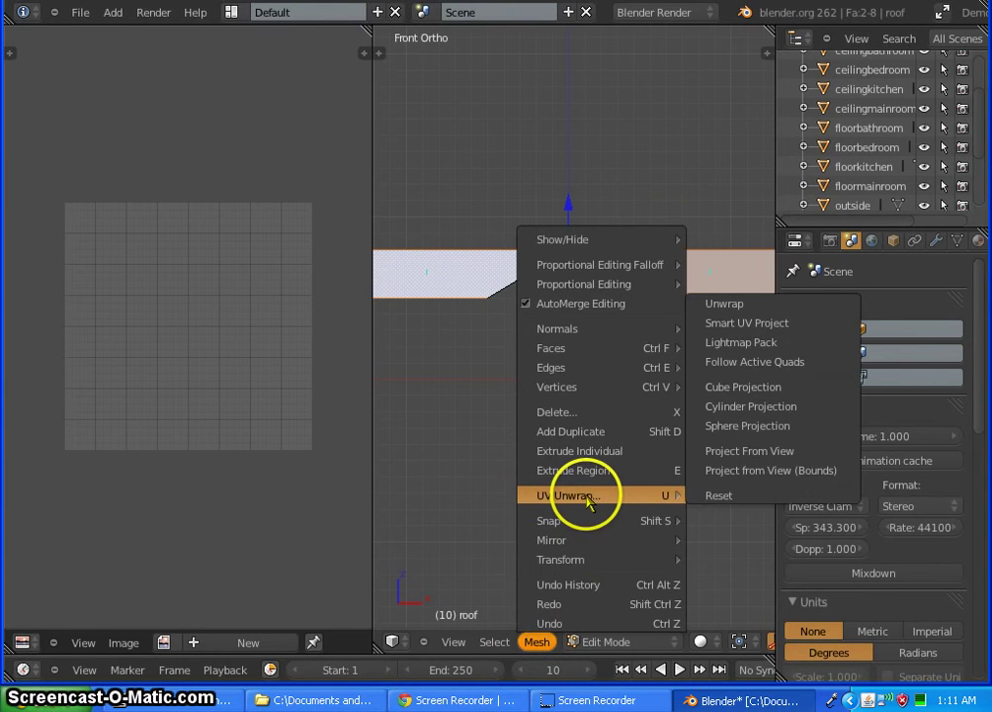
left_click(799, 455)
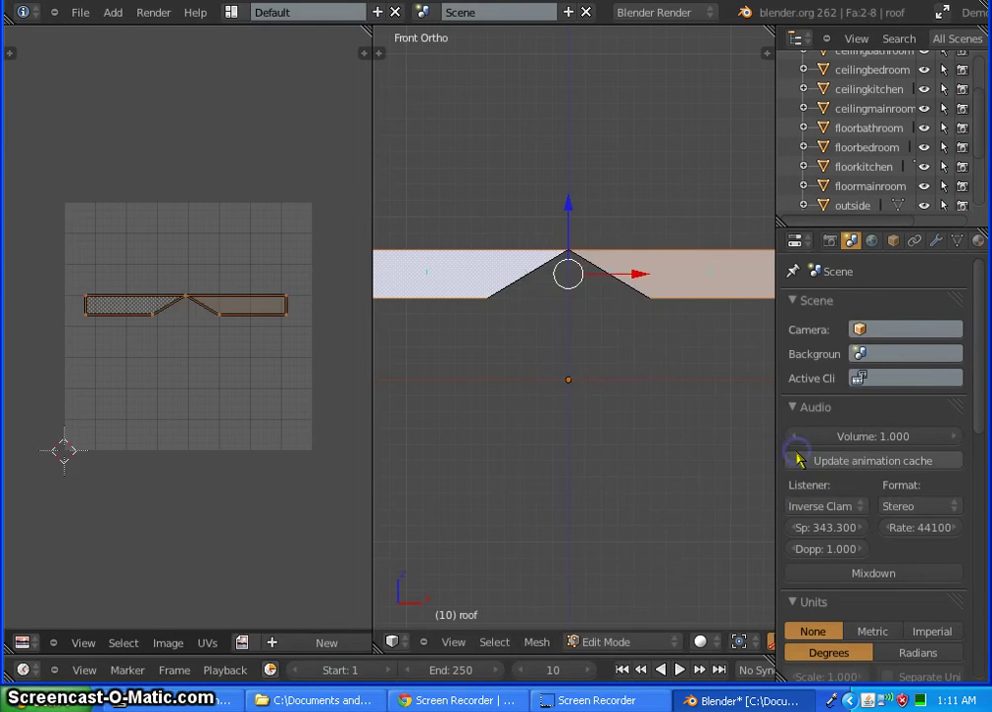